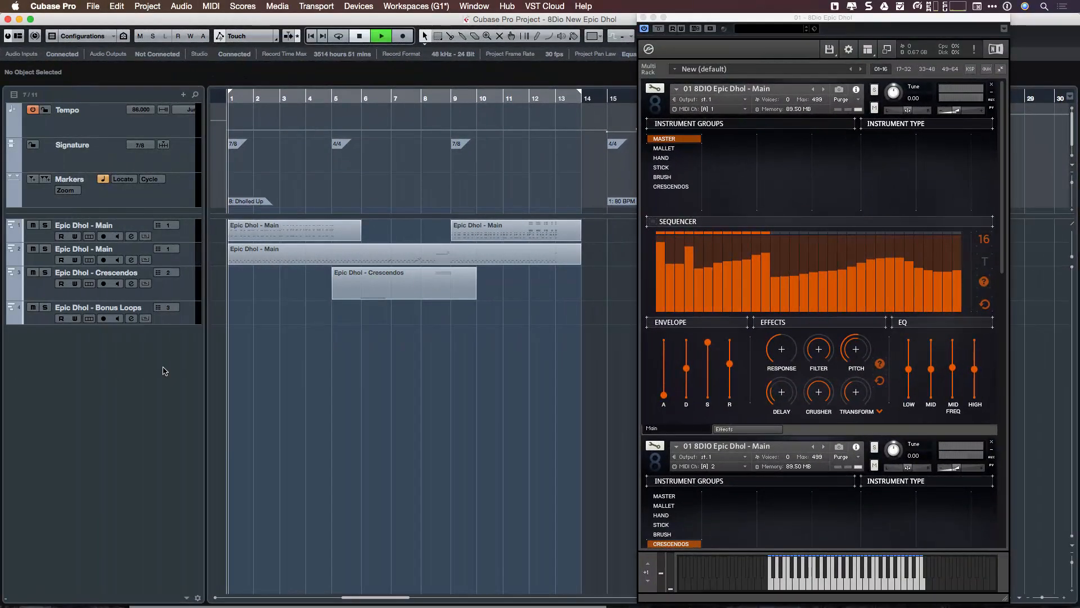
Open the first Epic Dhol - Main part in the Key Editor, inspect its notes and close the editor.
{"action": "left_click", "coordinate": [294, 237]}
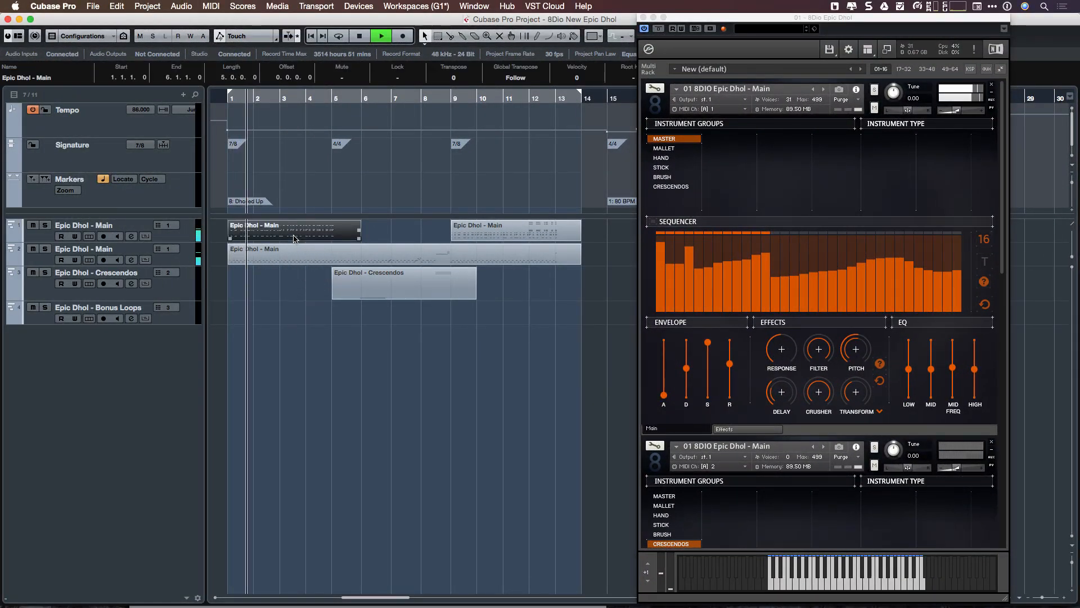
{"action": "double_click", "coordinate": [294, 236]}
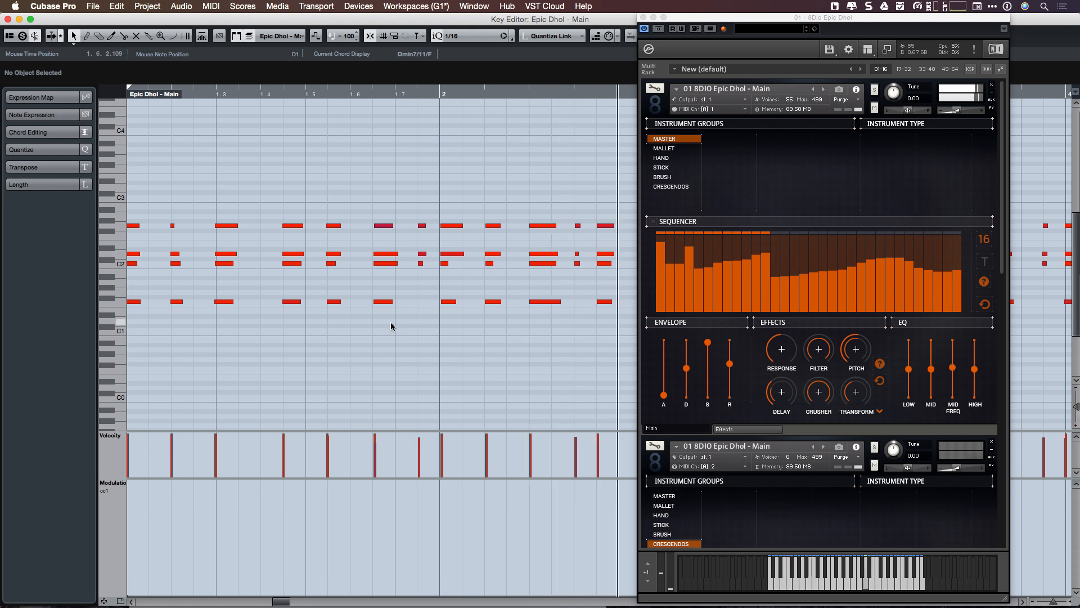
{"action": "key", "text": "g"}
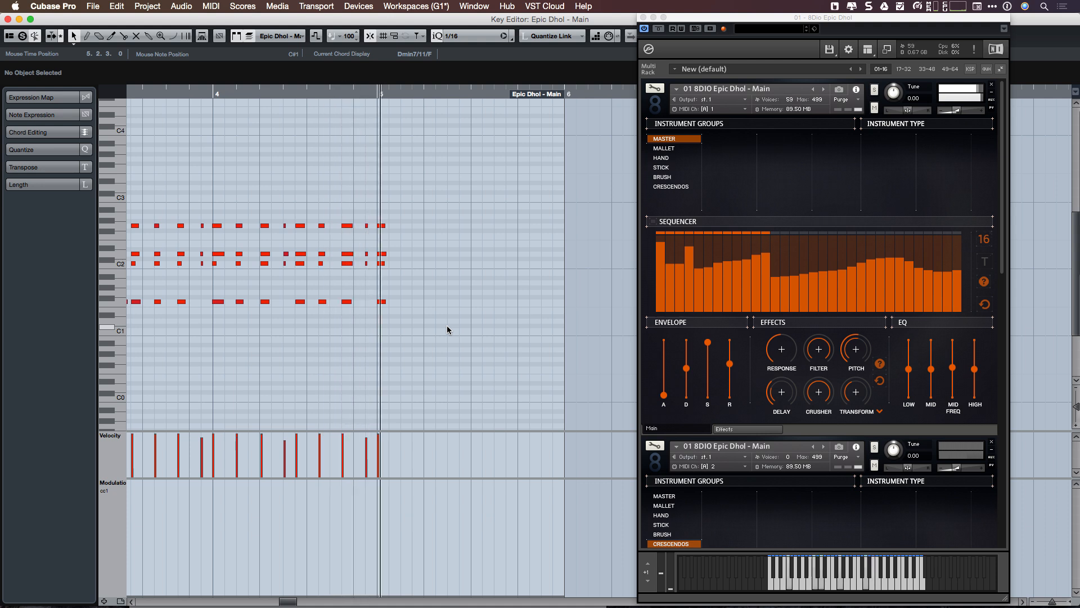
{"action": "key", "text": "super+w"}
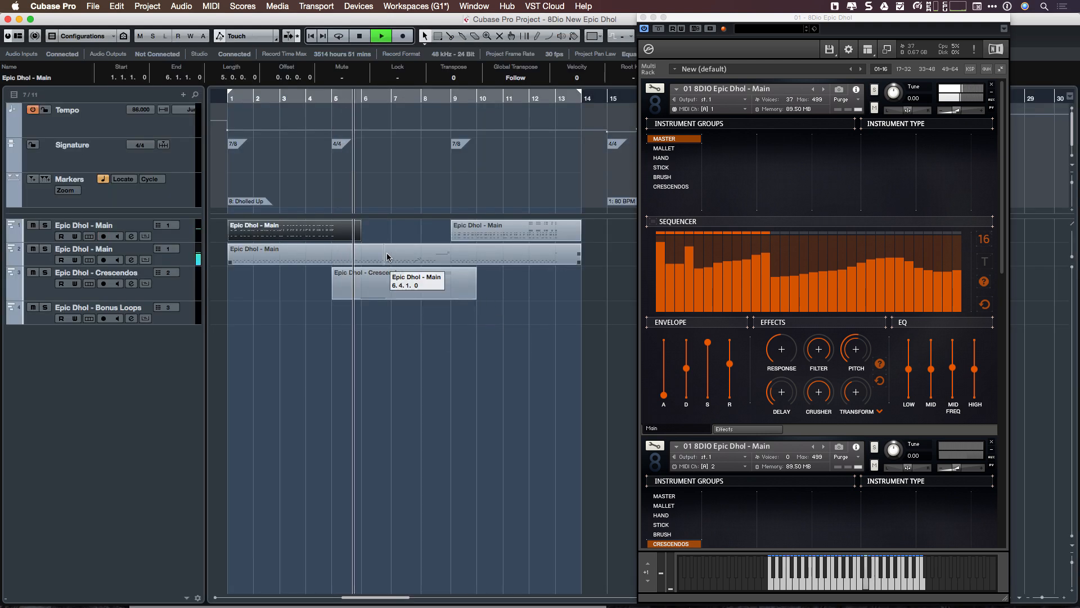
Open the long Epic Dhol - Main part on the second track in the Key Editor to examine its notes.
{"action": "left_click", "coordinate": [387, 258]}
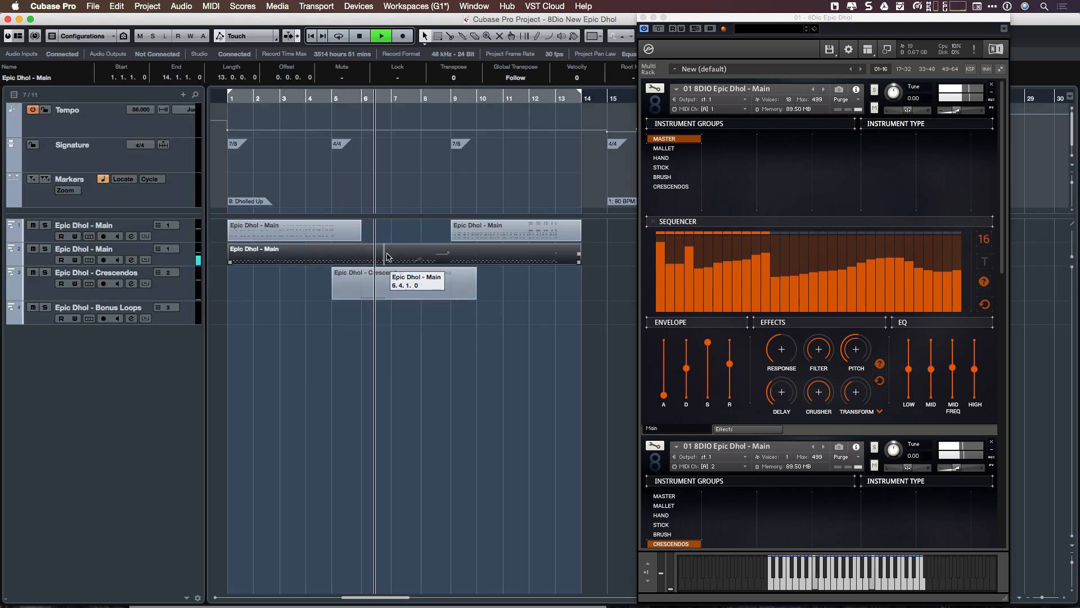
{"action": "double_click", "coordinate": [387, 257]}
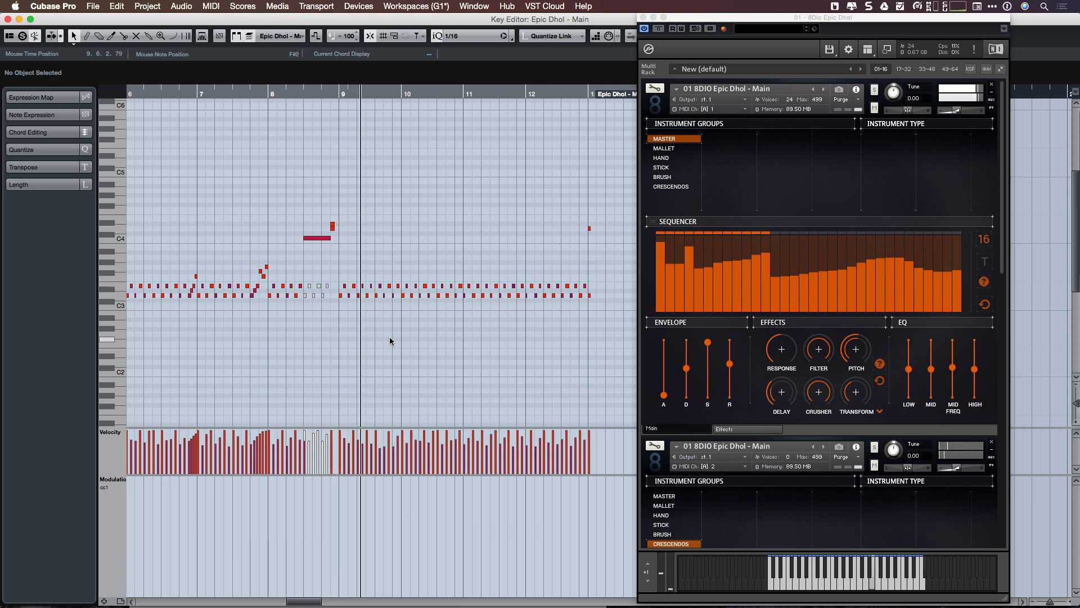
{"action": "key", "text": "Return"}
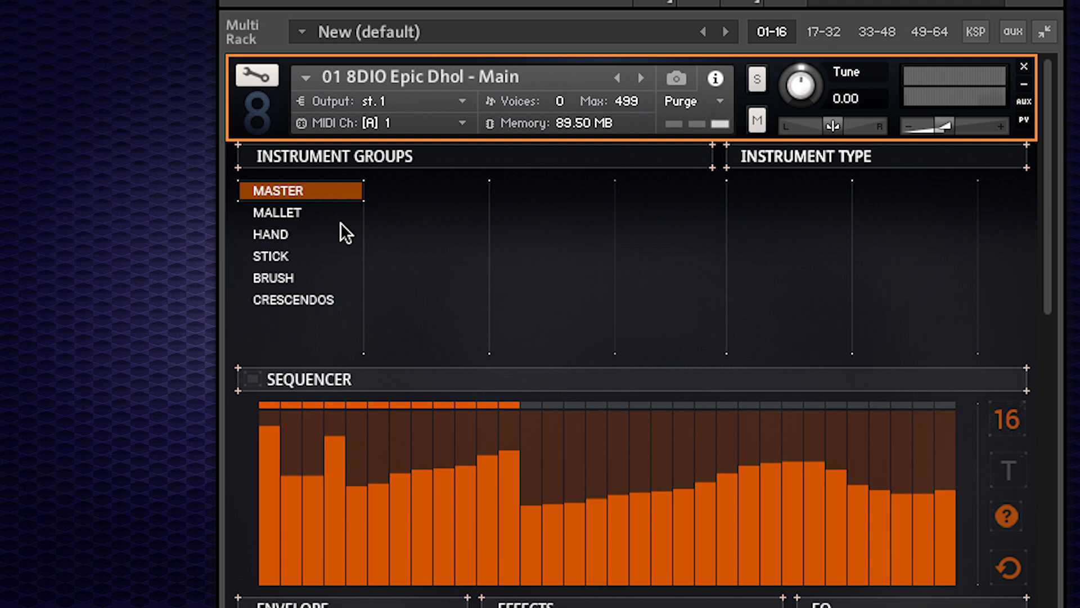
Audition each instrument group from MALLET through CRESCENDOS and return to the MASTER group.
{"action": "left_click", "coordinate": [290, 213]}
{"action": "left_click", "coordinate": [290, 229]}
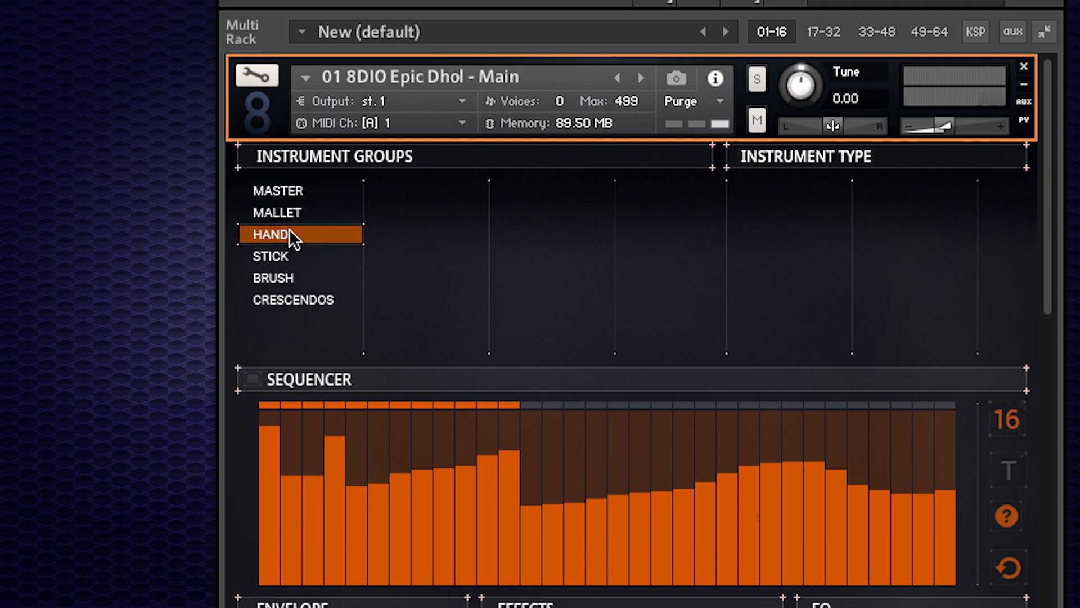
{"action": "left_click", "coordinate": [293, 254]}
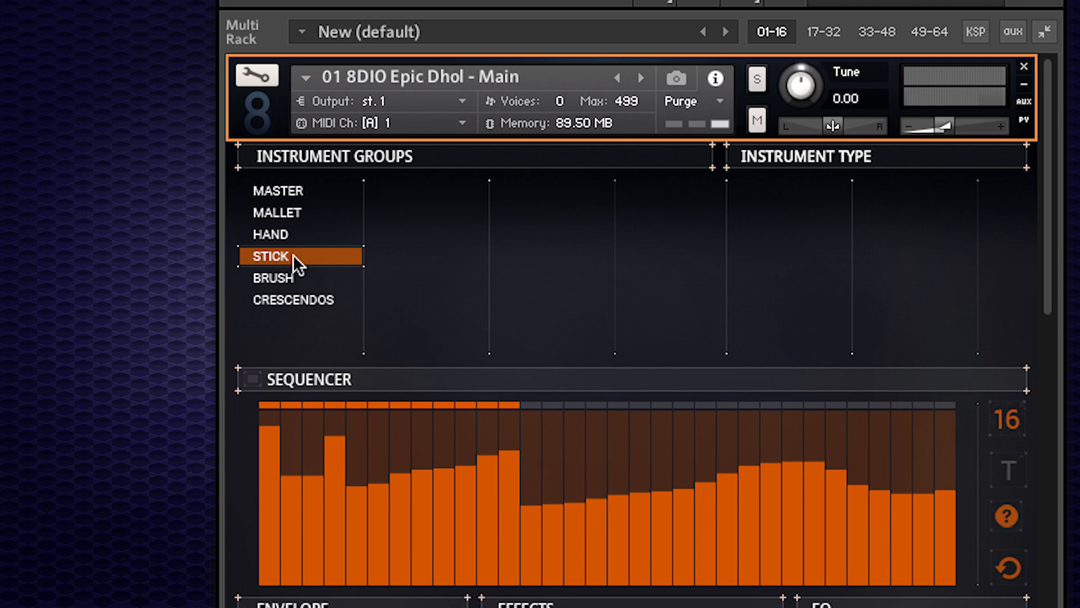
{"action": "left_click", "coordinate": [295, 278]}
{"action": "left_click", "coordinate": [308, 302]}
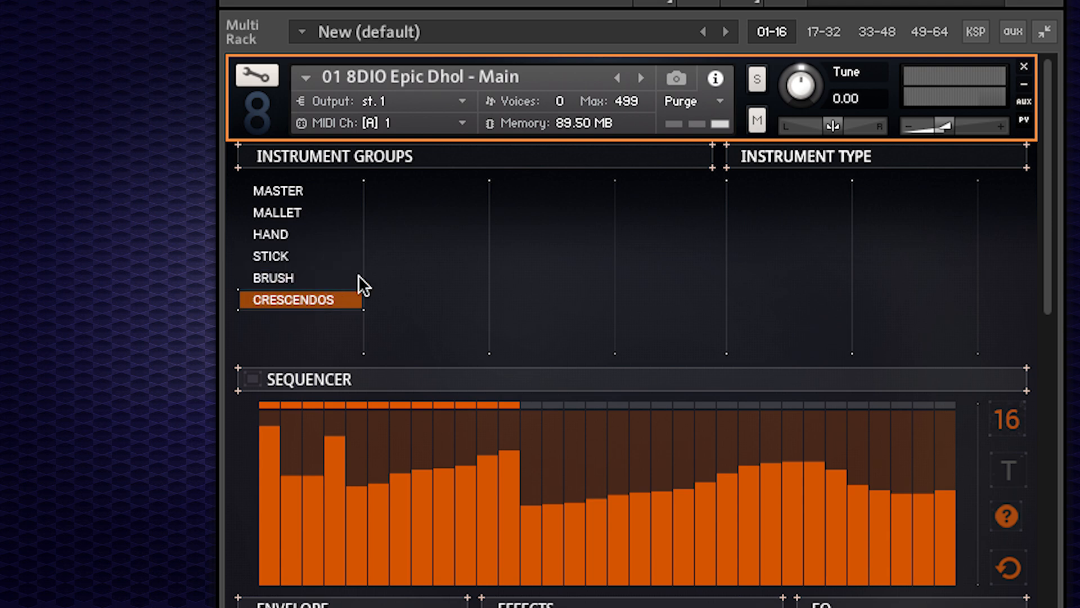
{"action": "left_click", "coordinate": [286, 197]}
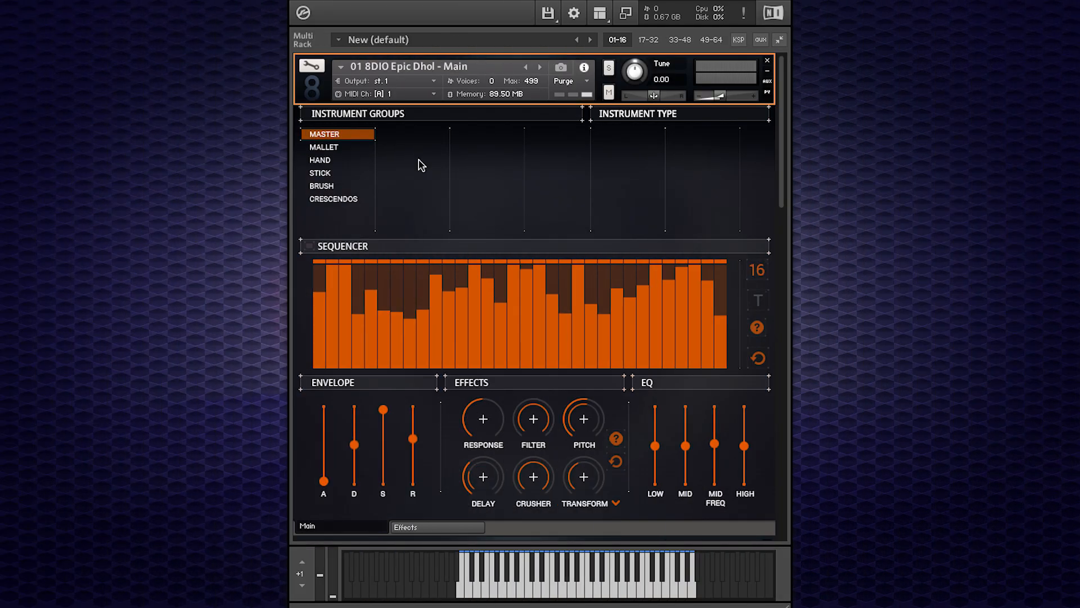
Select the MALLET instrument group, toggle the sequencer and play notes on the on-screen keyboard.
{"action": "left_click", "coordinate": [338, 149]}
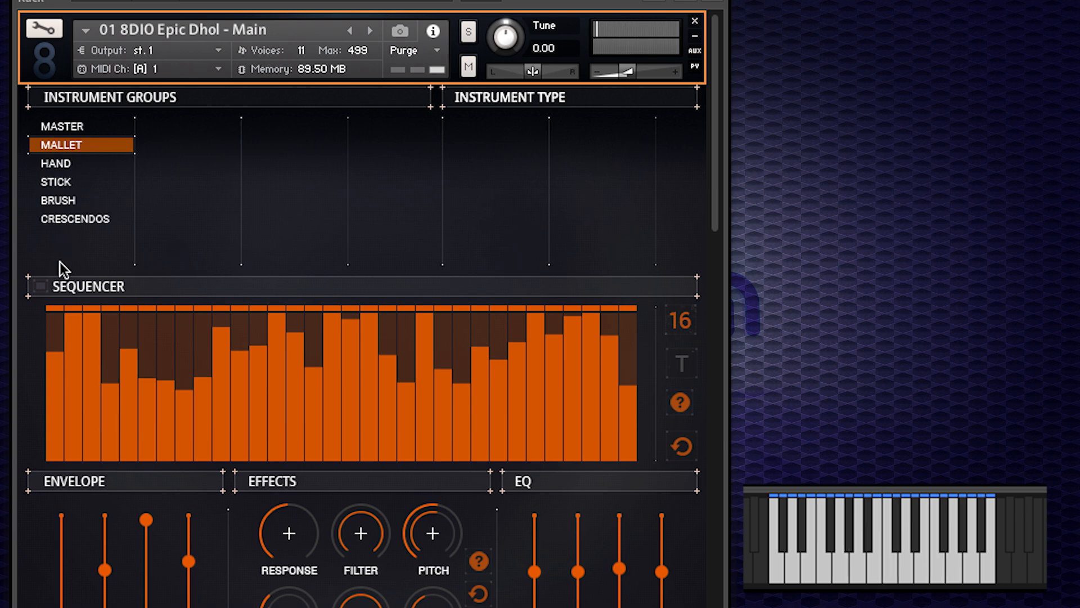
{"action": "left_click", "coordinate": [41, 287]}
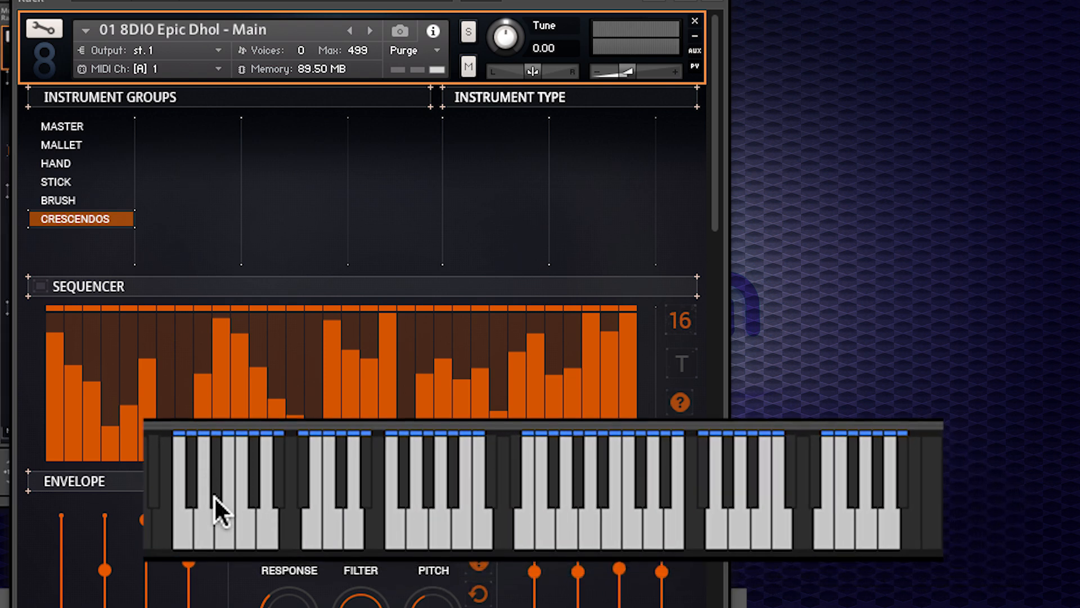
{"action": "left_click", "coordinate": [186, 528]}
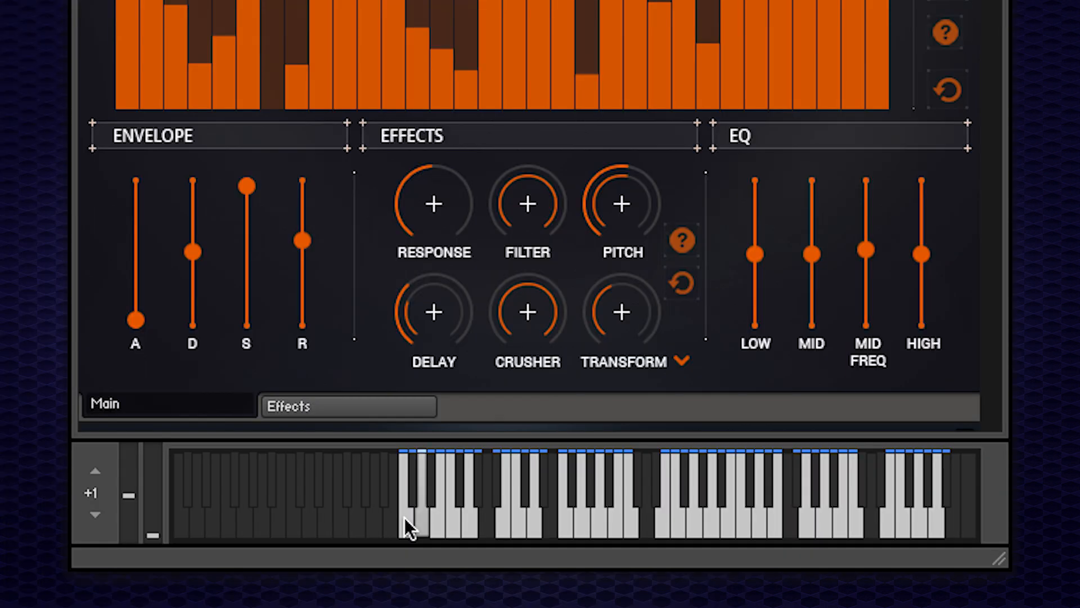
{"action": "left_click", "coordinate": [404, 517]}
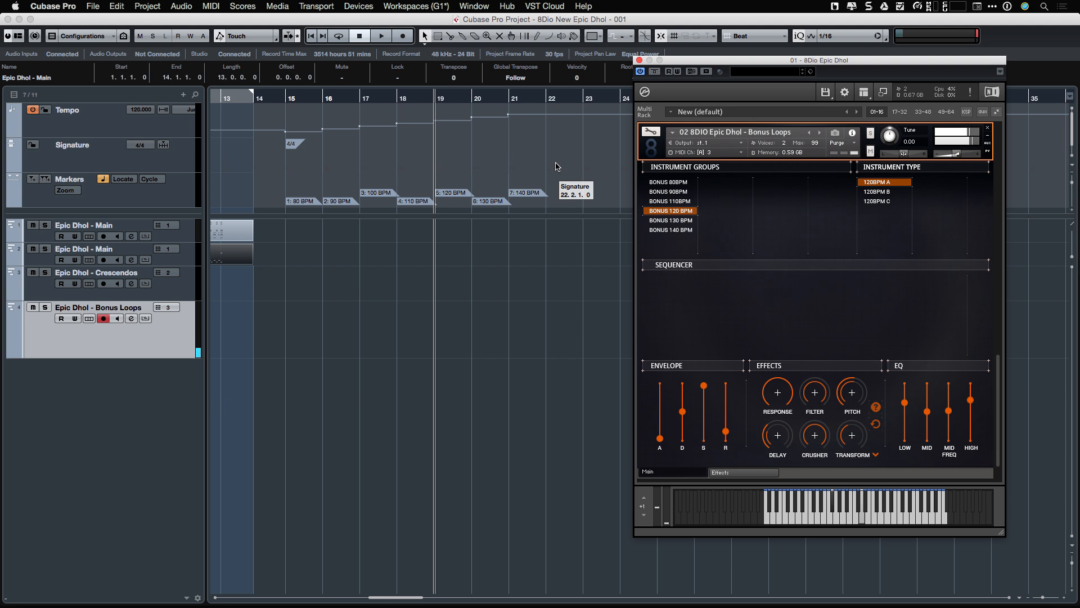
Step the playback position back and forth through the tempo markers and pick the BONUS 80BPM loop group.
{"action": "key", "text": "shift+b"}
{"action": "key", "text": "shift+b"}
{"action": "key", "text": "shift+b"}
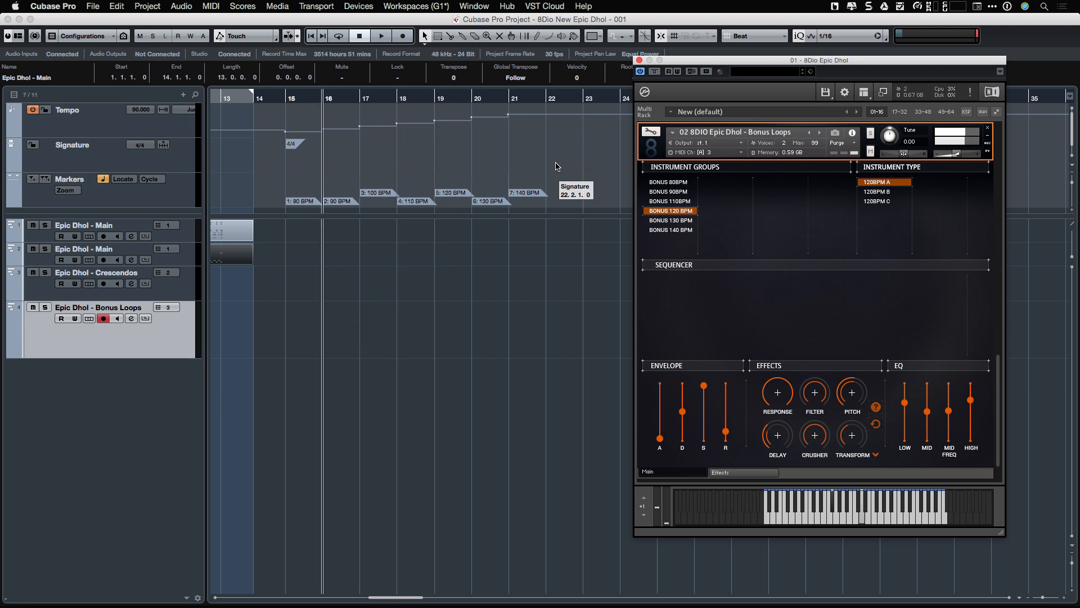
{"action": "key", "text": "shift+n"}
{"action": "key", "text": "shift+n"}
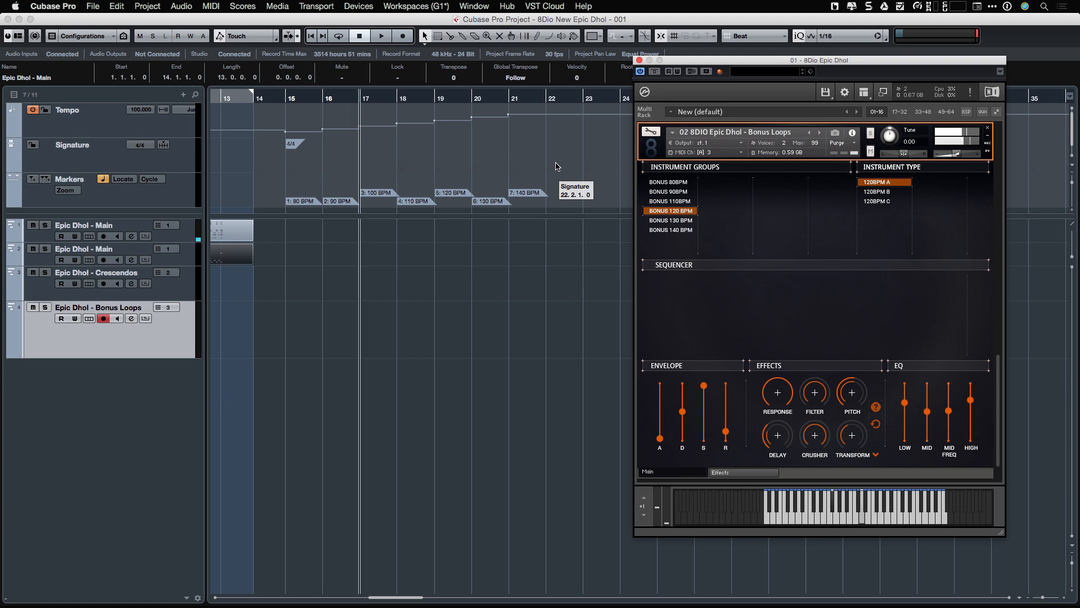
{"action": "key", "text": "shift+n"}
{"action": "key", "text": "shift+n"}
{"action": "key", "text": "shift+n"}
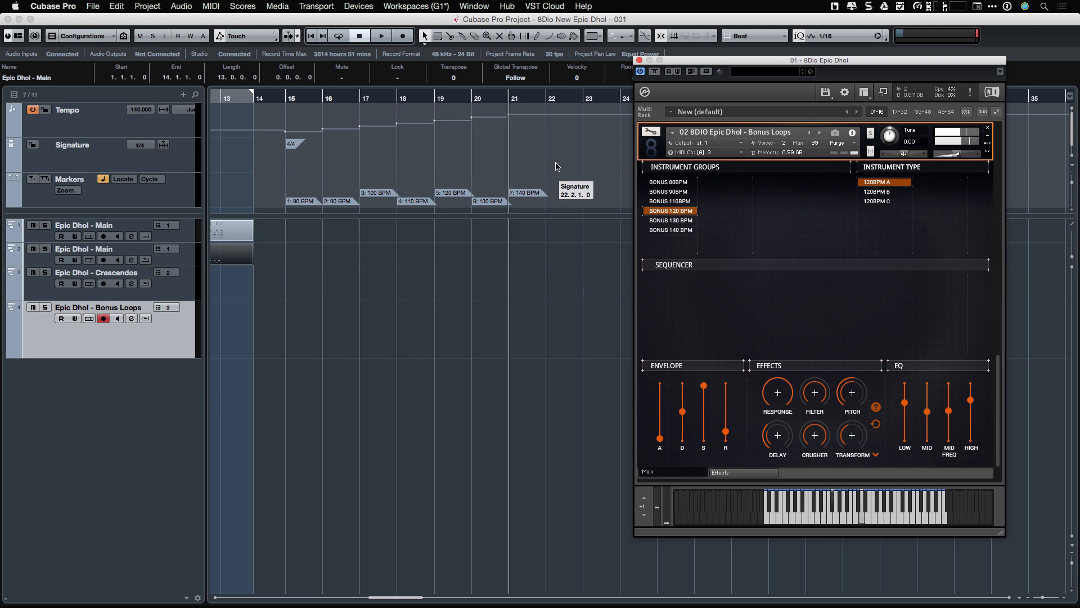
{"action": "key", "text": "shift+b"}
{"action": "key", "text": "shift+b"}
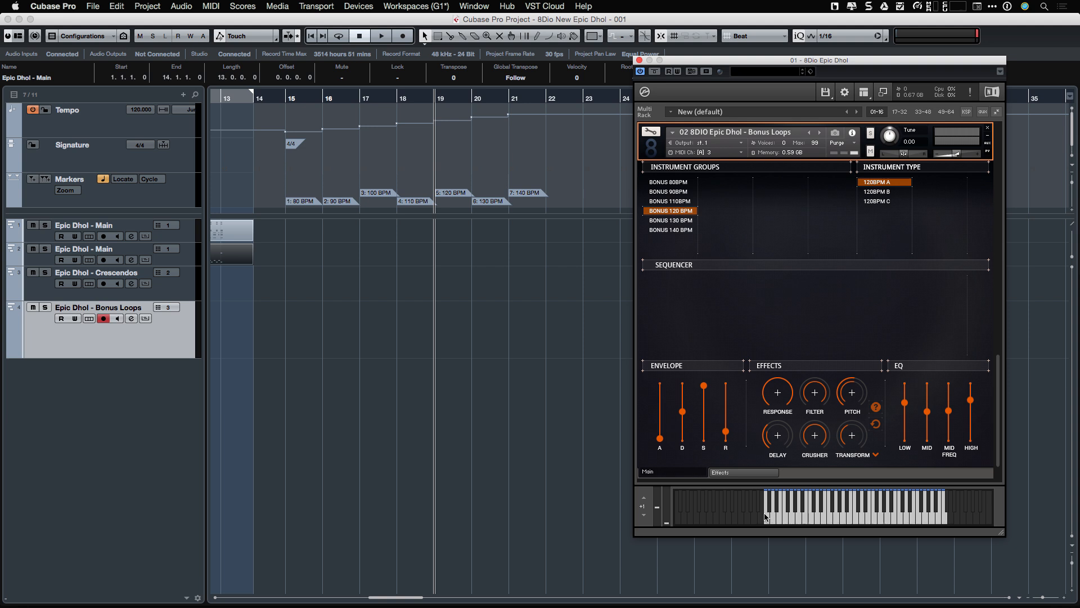
{"action": "left_click", "coordinate": [679, 184]}
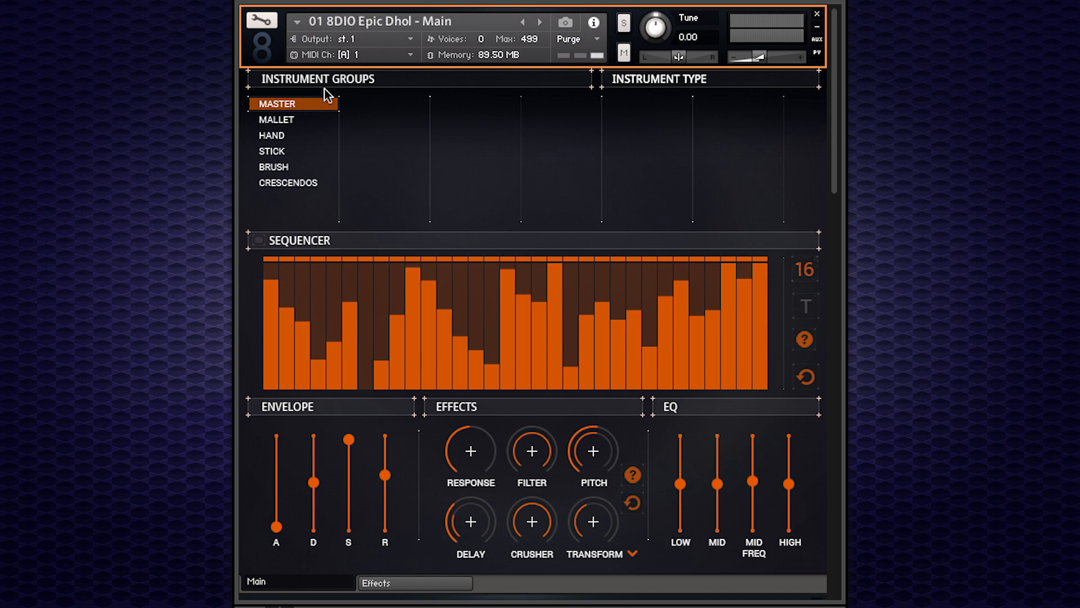
Switch through the MALLET and HAND groups back to MASTER and switch on the sequencer.
{"action": "left_click", "coordinate": [296, 121]}
{"action": "left_click", "coordinate": [293, 136]}
{"action": "left_click", "coordinate": [287, 104]}
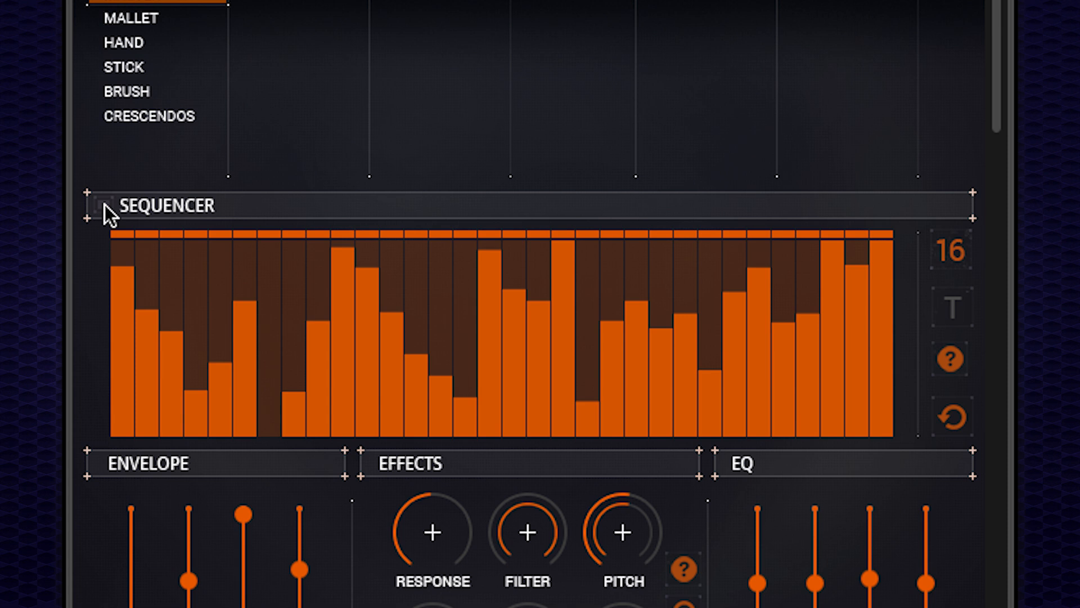
{"action": "left_click", "coordinate": [104, 204]}
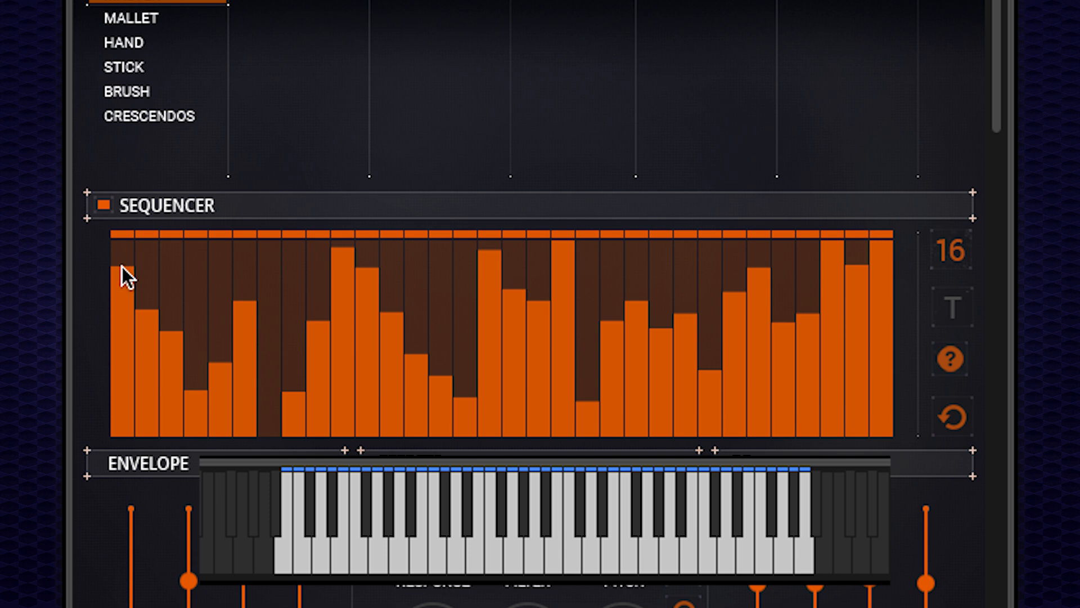
Draw custom velocities into the first sequencer steps, lowering step 2 and silencing steps 3 to 5.
{"action": "mouse_move", "coordinate": [122, 255]}
{"action": "left_mouse_down"}
{"action": "mouse_move", "coordinate": [145, 251]}
{"action": "mouse_move", "coordinate": [168, 269]}
{"action": "mouse_move", "coordinate": [295, 268]}
{"action": "mouse_move", "coordinate": [319, 294]}
{"action": "left_mouse_up"}
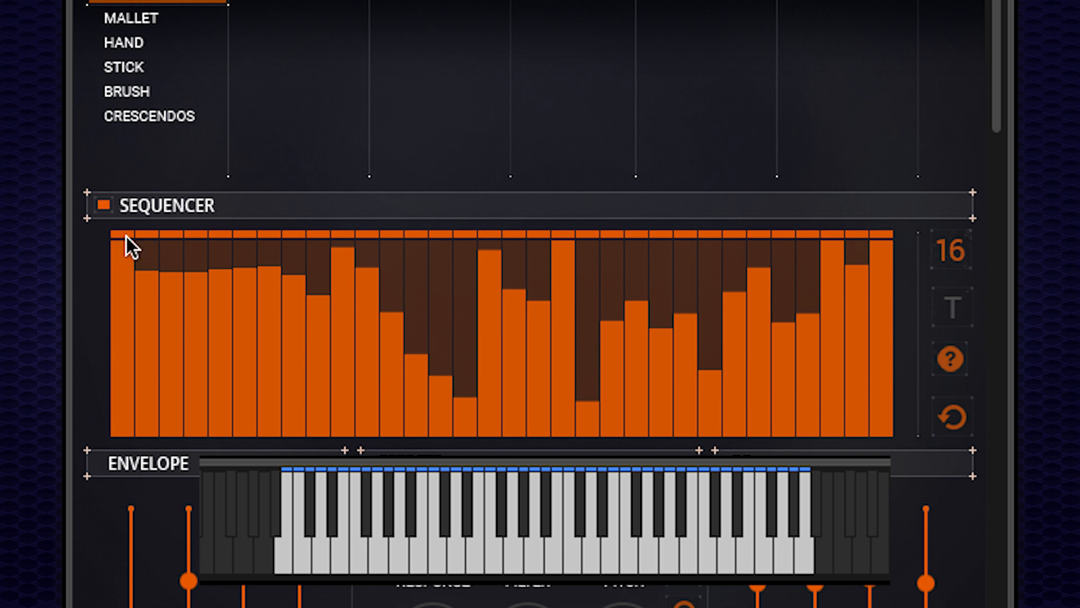
{"action": "mouse_move", "coordinate": [156, 282]}
{"action": "left_mouse_down"}
{"action": "mouse_move", "coordinate": [155, 342]}
{"action": "mouse_move", "coordinate": [202, 370]}
{"action": "left_mouse_up"}
{"action": "left_click", "coordinate": [168, 312]}
{"action": "left_click_drag", "start_coordinate": [217, 332], "coordinate": [214, 439]}
{"action": "left_click_drag", "start_coordinate": [205, 376], "coordinate": [196, 437]}
{"action": "left_click_drag", "start_coordinate": [179, 329], "coordinate": [170, 451]}
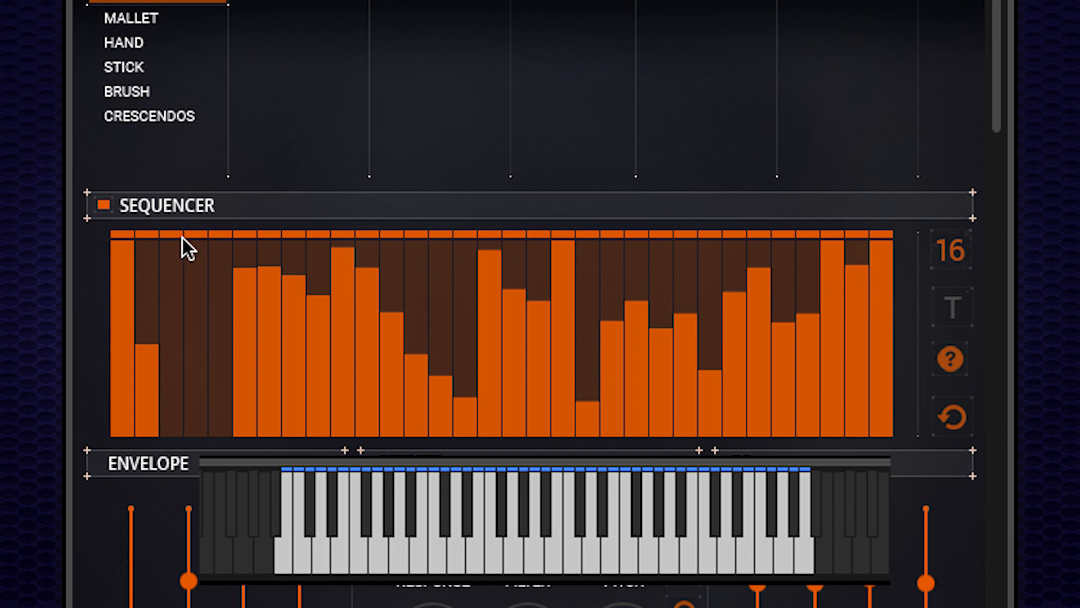
Limit the sequencer loop to the first four steps and draw a smoother velocity curve across the steps.
{"action": "left_click", "coordinate": [224, 234]}
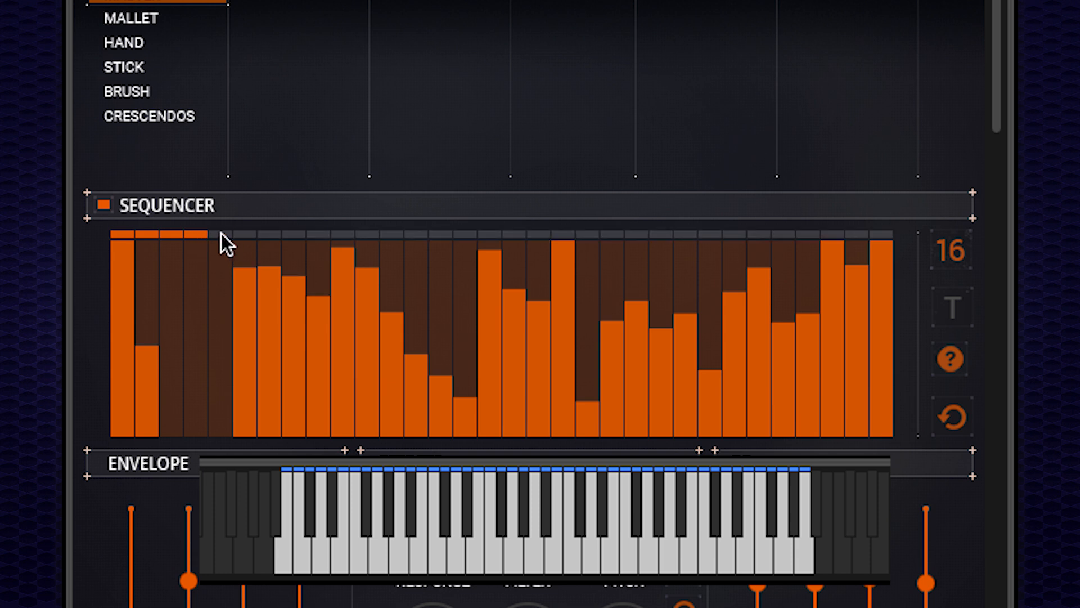
{"action": "left_click", "coordinate": [194, 234]}
{"action": "mouse_move", "coordinate": [156, 271]}
{"action": "left_mouse_down"}
{"action": "mouse_move", "coordinate": [296, 305]}
{"action": "mouse_move", "coordinate": [587, 296]}
{"action": "left_mouse_up"}
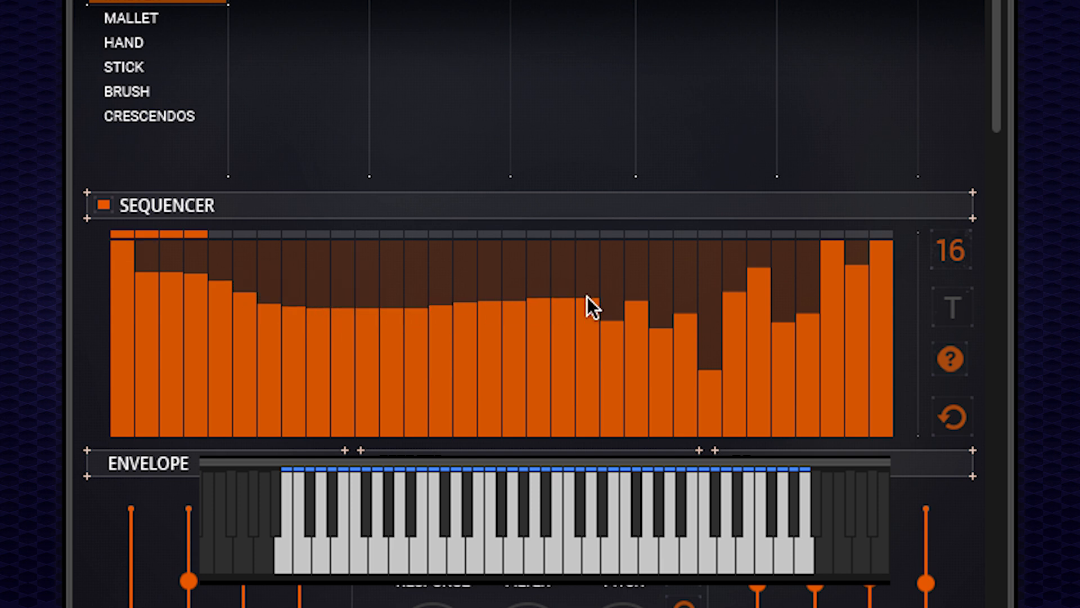
Reset the sequencer velocities and extend the loop back across all steps.
{"action": "left_click", "coordinate": [955, 411]}
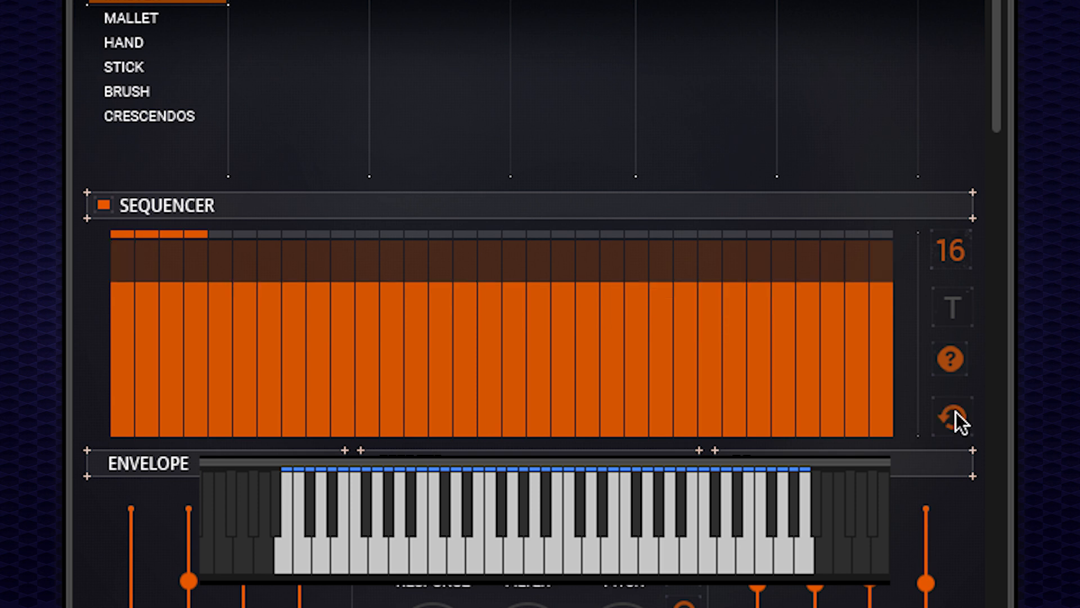
{"action": "left_click", "coordinate": [887, 234]}
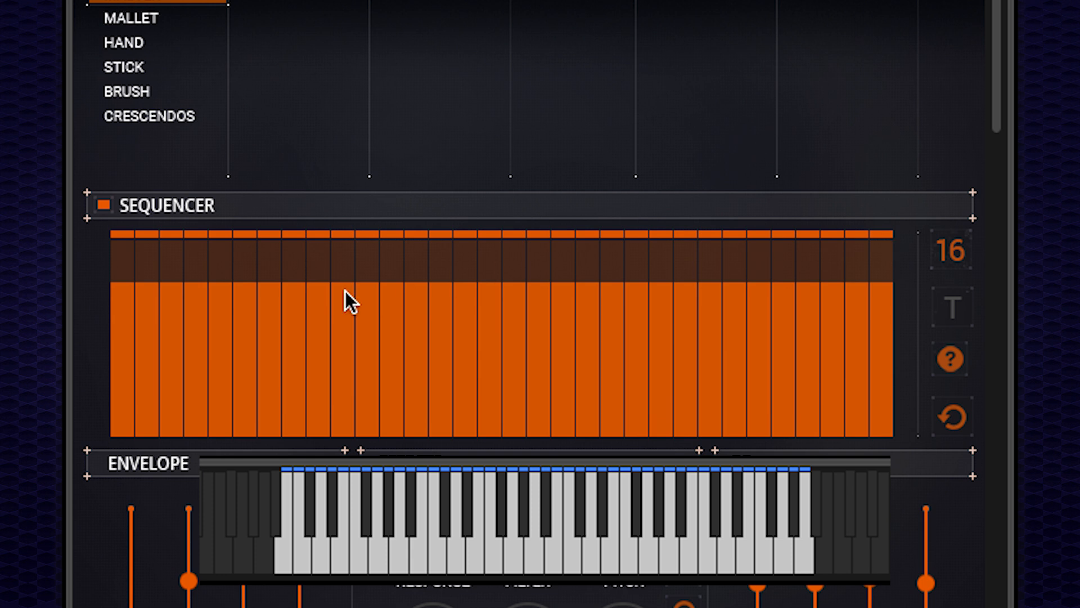
Draw a U-shaped velocity curve across all sequencer steps.
{"action": "left_click", "coordinate": [120, 288]}
{"action": "mouse_move", "coordinate": [136, 285]}
{"action": "left_mouse_down"}
{"action": "mouse_move", "coordinate": [323, 366]}
{"action": "mouse_move", "coordinate": [843, 288]}
{"action": "mouse_move", "coordinate": [883, 335]}
{"action": "left_mouse_up"}
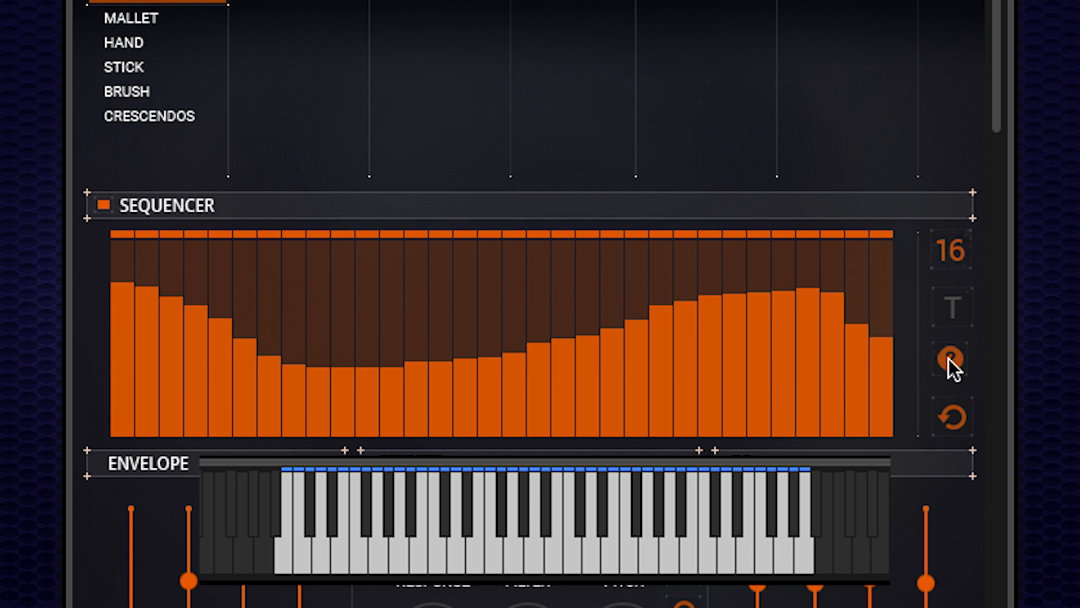
Randomize the sequencer velocities and set the sequencer's time signature value to 8.
{"action": "left_click", "coordinate": [951, 361]}
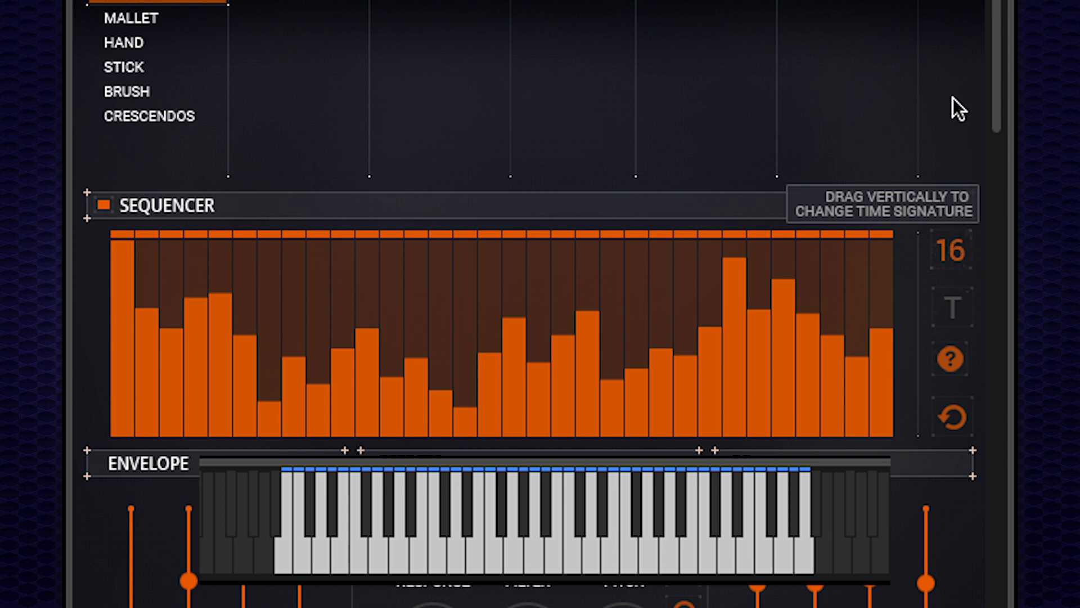
{"action": "left_click_drag", "start_coordinate": [947, 327], "coordinate": [934, 604]}
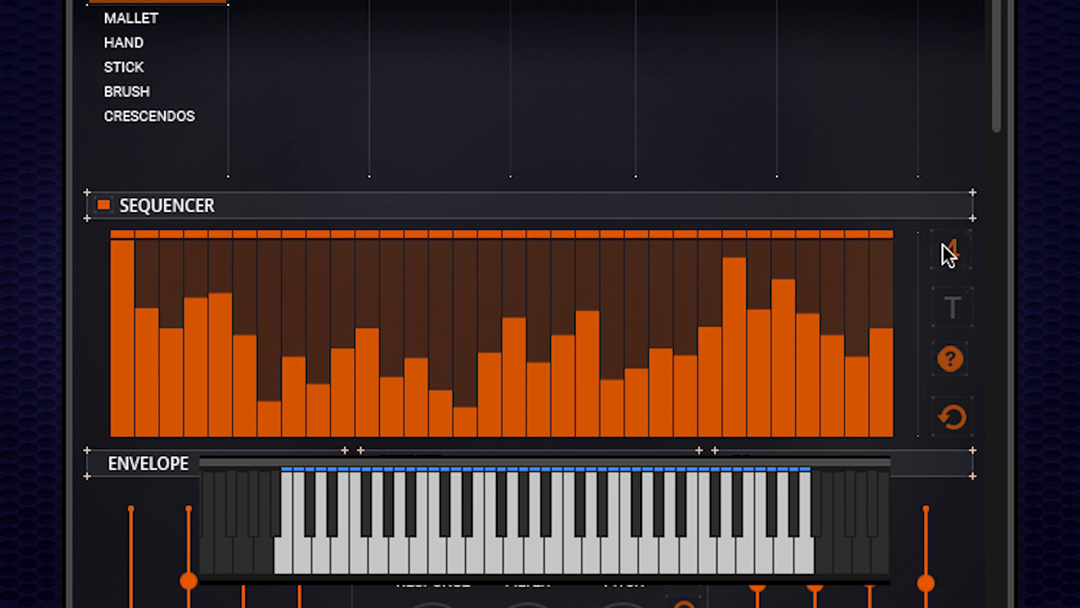
{"action": "left_click_drag", "start_coordinate": [948, 159], "coordinate": [951, 117]}
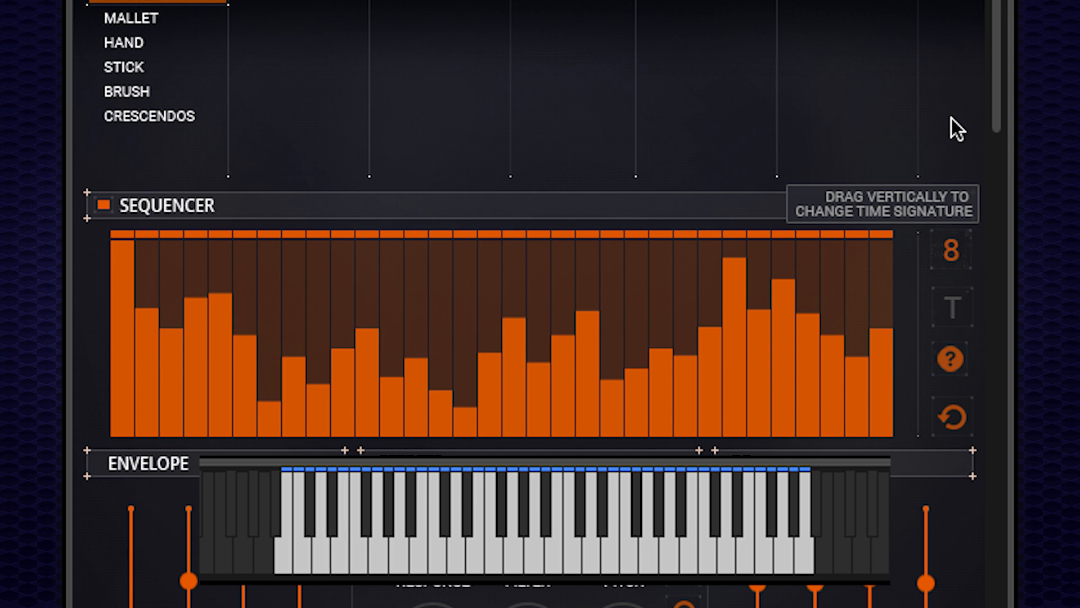
{"action": "left_click_drag", "start_coordinate": [954, 244], "coordinate": [954, 85]}
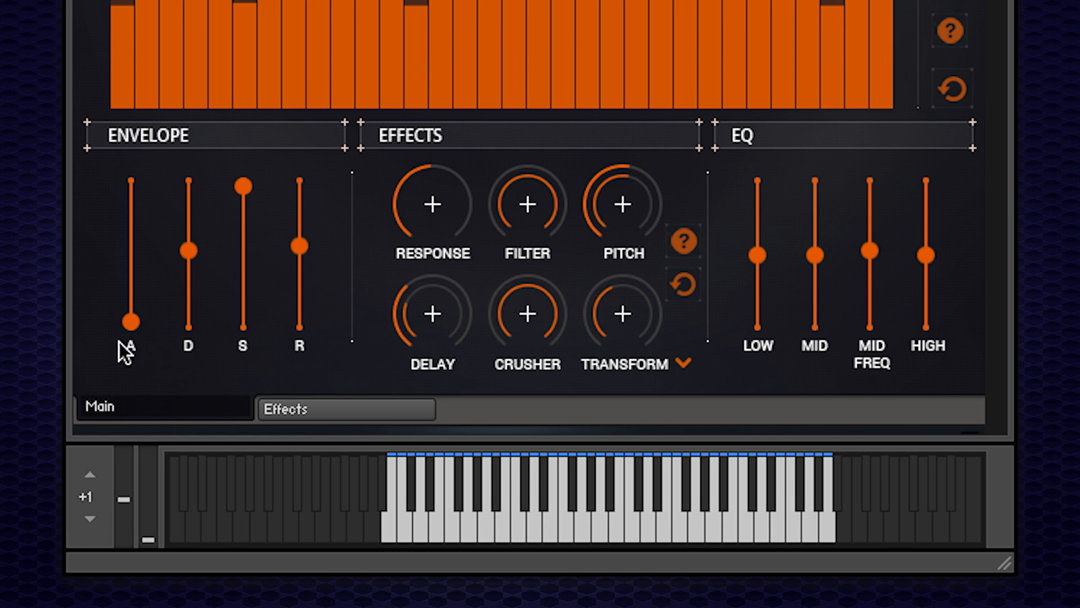
Open the attack slider's MIDI automation options and close the menu.
{"action": "right_click", "coordinate": [135, 323]}
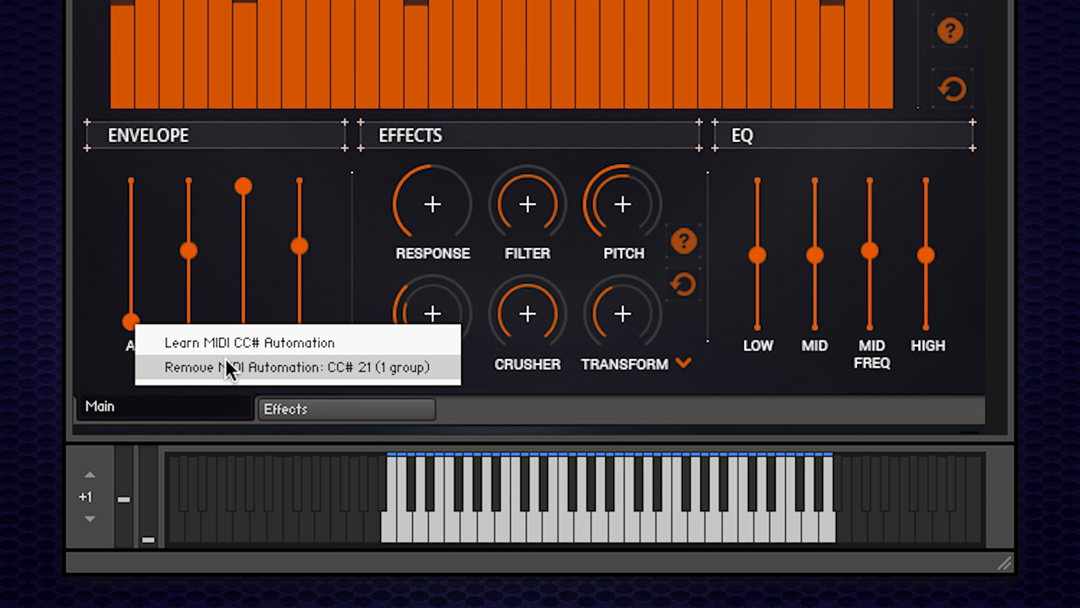
{"action": "left_click", "coordinate": [113, 267]}
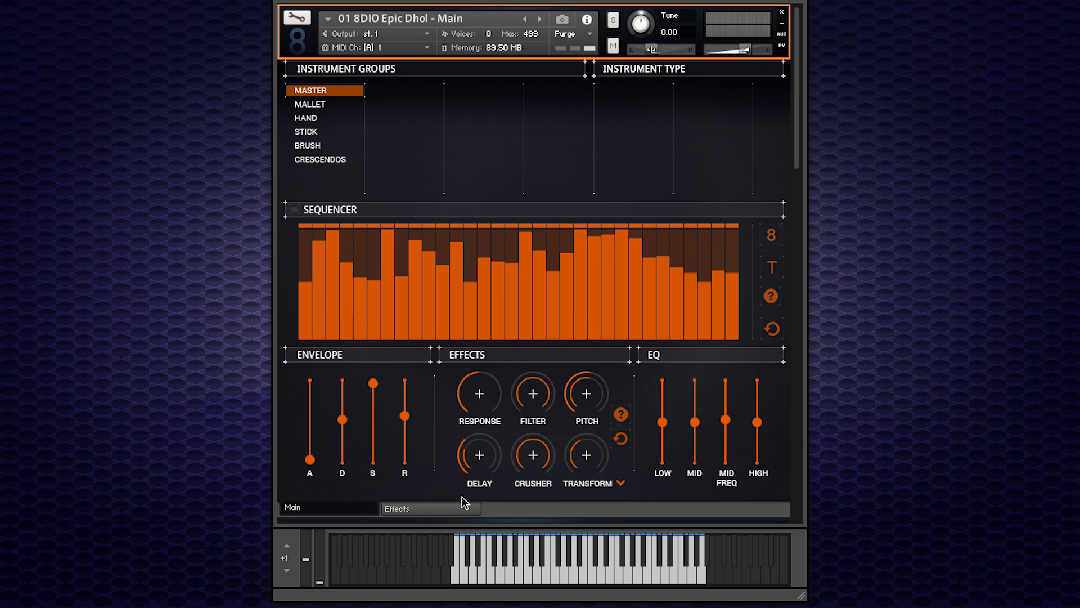
Open the effects rack page and browse the Transform module's preset list without changing it.
{"action": "left_click", "coordinate": [427, 507]}
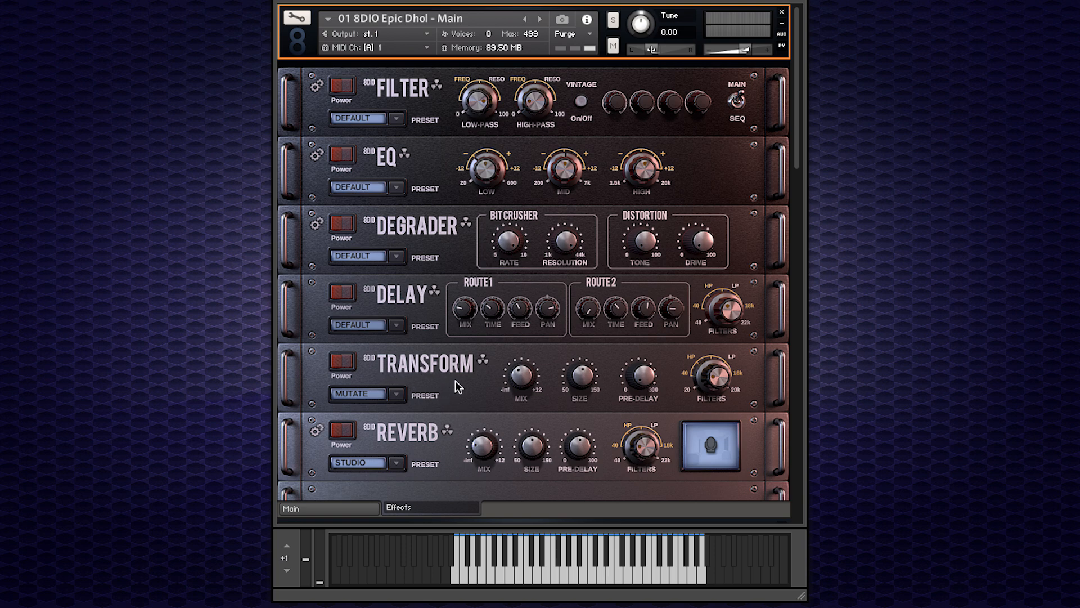
{"action": "left_click", "coordinate": [400, 394]}
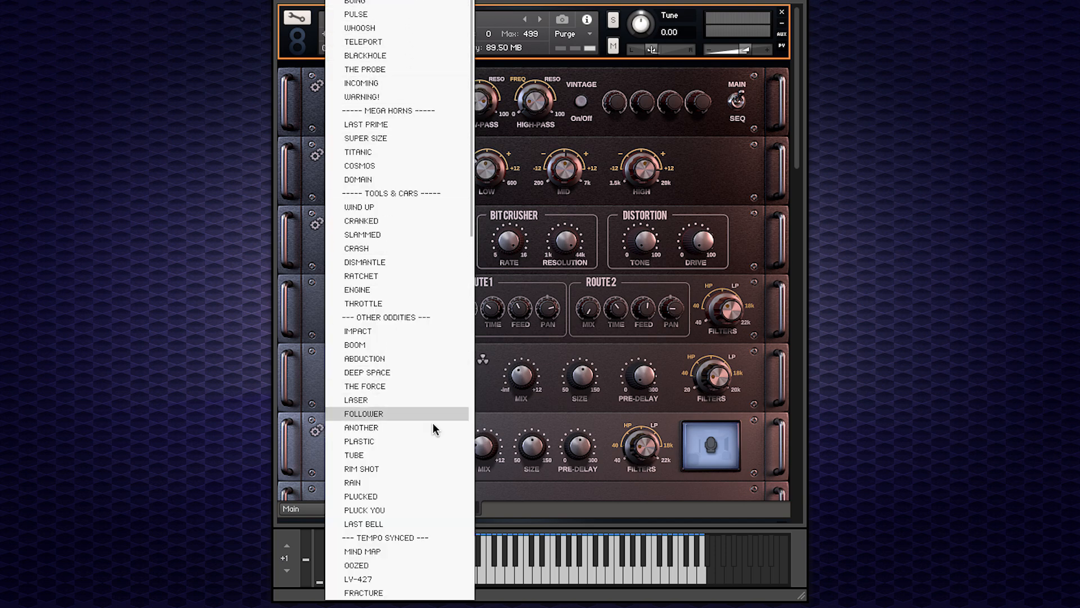
{"action": "left_click", "coordinate": [508, 419]}
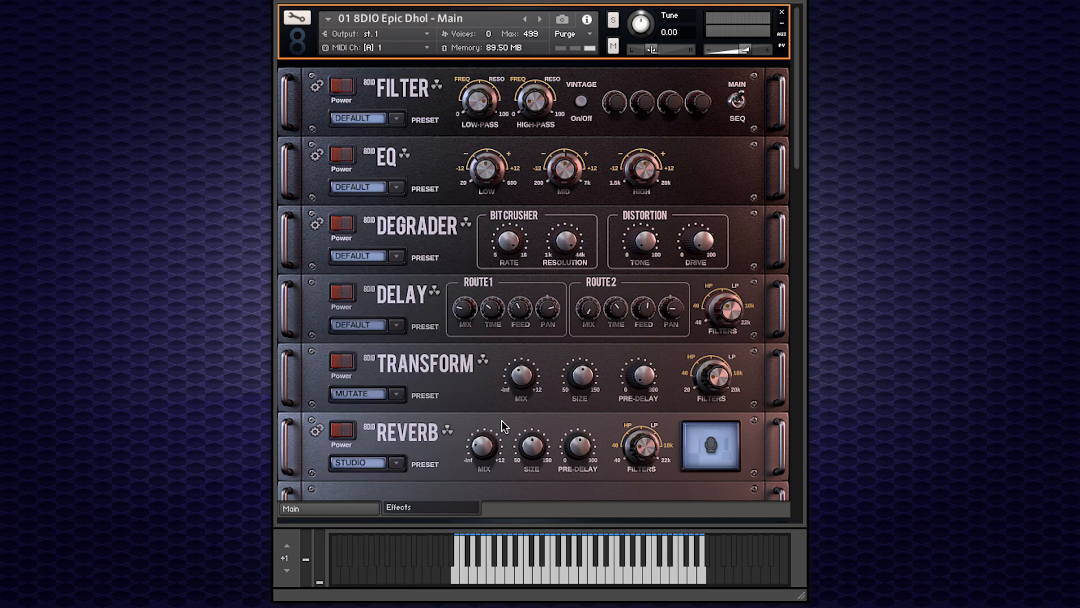
Power on all six effect modules, from Reverb up to Filter, and return to the Main page.
{"action": "left_click", "coordinate": [342, 430]}
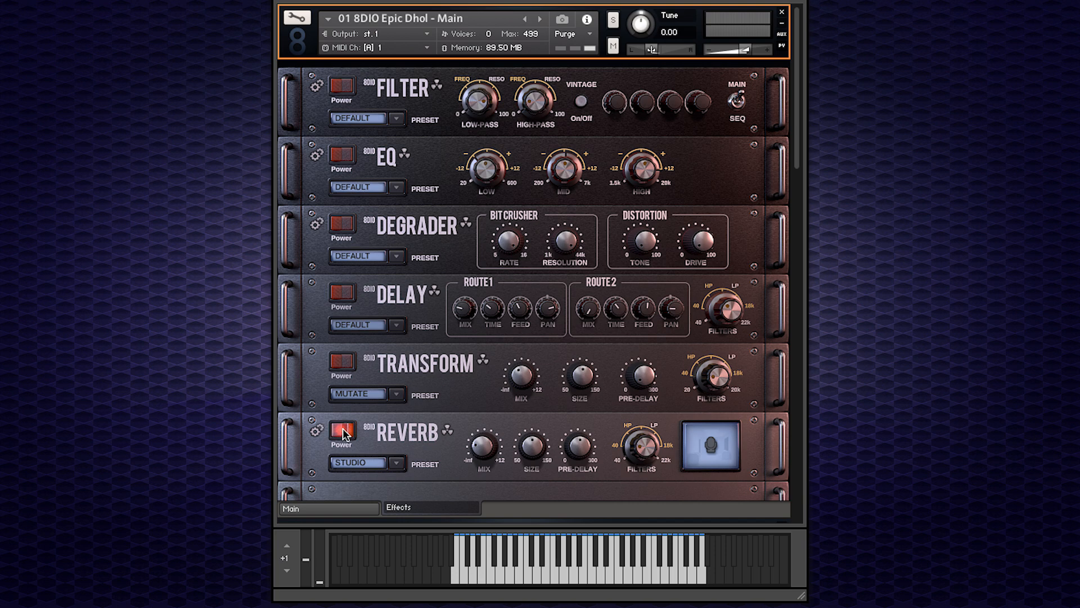
{"action": "left_click", "coordinate": [345, 361]}
{"action": "left_click", "coordinate": [343, 293]}
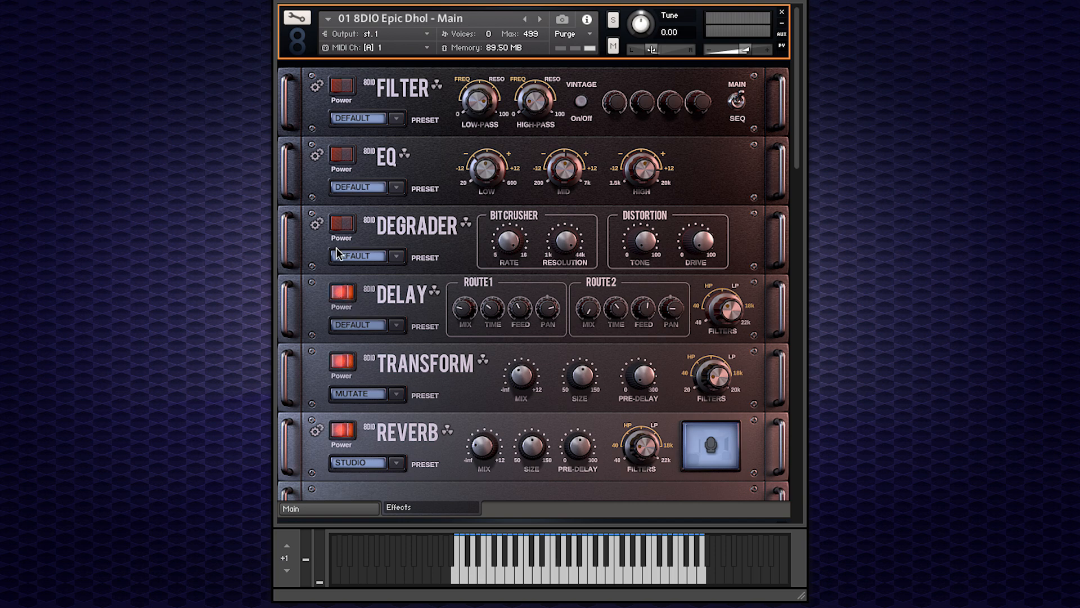
{"action": "left_click", "coordinate": [337, 227]}
{"action": "left_click", "coordinate": [340, 155]}
{"action": "left_click", "coordinate": [337, 89]}
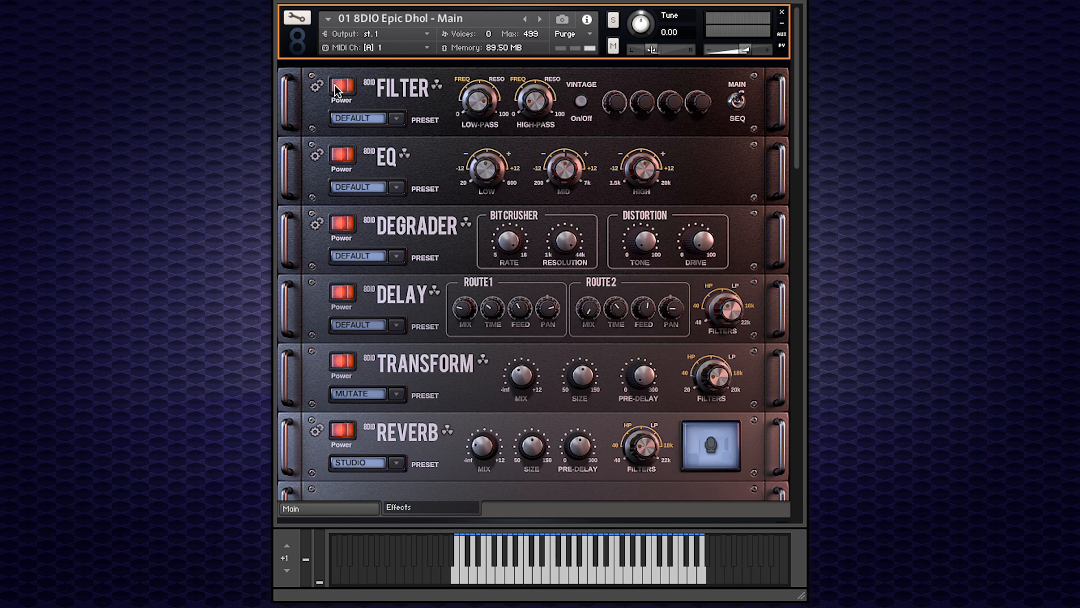
{"action": "left_click", "coordinate": [353, 505]}
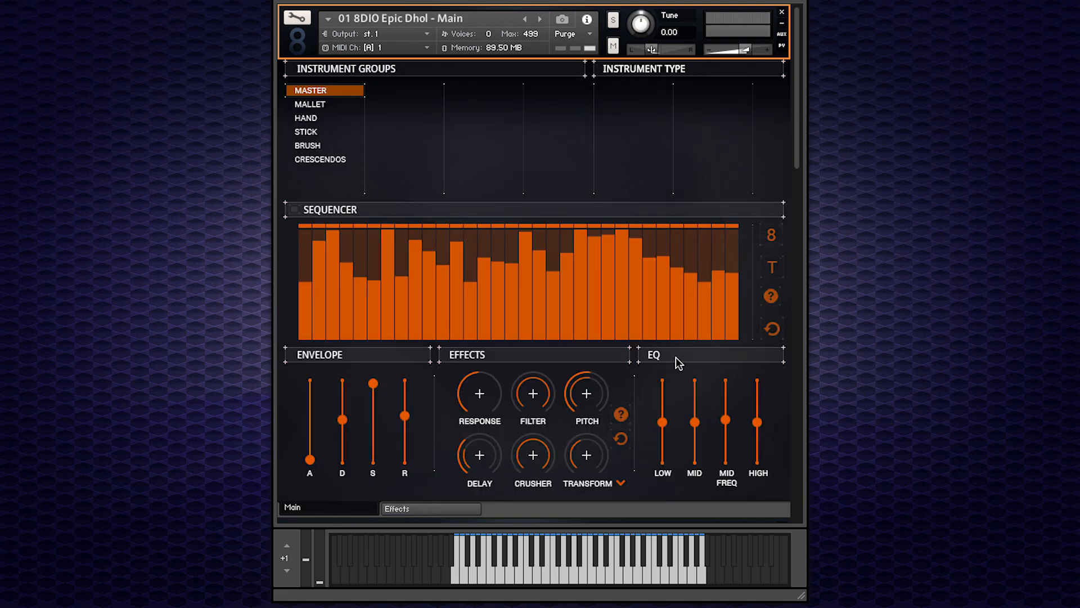
Try adjusting the Transform and Crusher macro knobs, then reset the effect macros.
{"action": "left_click", "coordinate": [465, 510]}
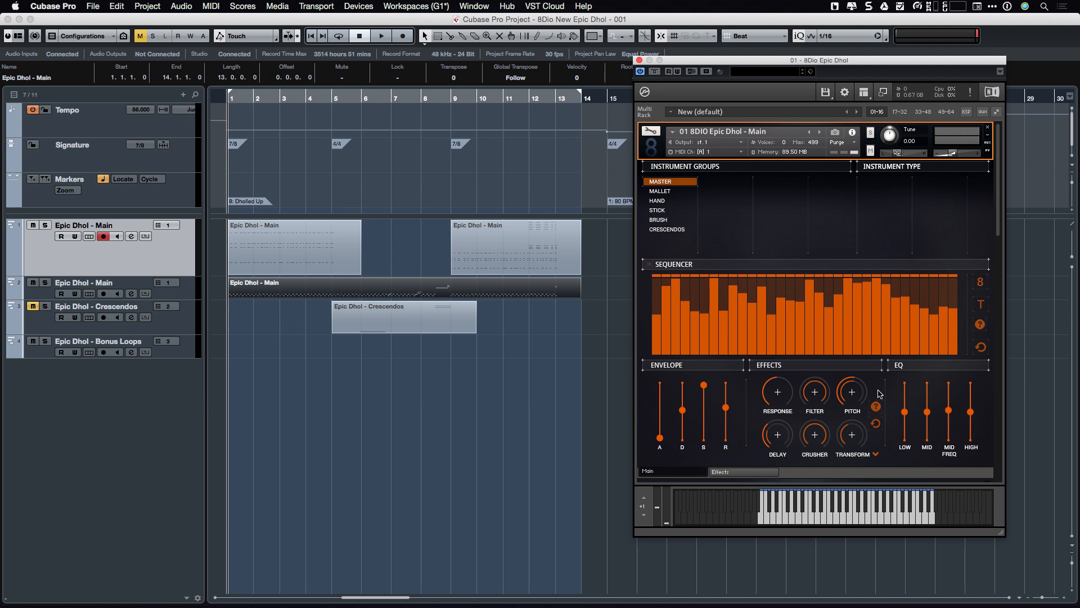
{"action": "left_click_drag", "start_coordinate": [853, 437], "coordinate": [853, 400]}
{"action": "left_click", "coordinate": [817, 438]}
{"action": "left_click_drag", "start_coordinate": [803, 433], "coordinate": [851, 288]}
{"action": "left_click", "coordinate": [879, 424]}
{"action": "left_click", "coordinate": [876, 407]}
{"action": "left_click", "coordinate": [879, 407]}
{"action": "left_click", "coordinate": [879, 407]}
{"action": "left_click", "coordinate": [879, 407]}
{"action": "left_click", "coordinate": [879, 407]}
{"action": "left_click", "coordinate": [877, 424]}
Start playback and raise the Crusher macro to 24 and the Transform macro to 80.
{"action": "key", "text": "space"}
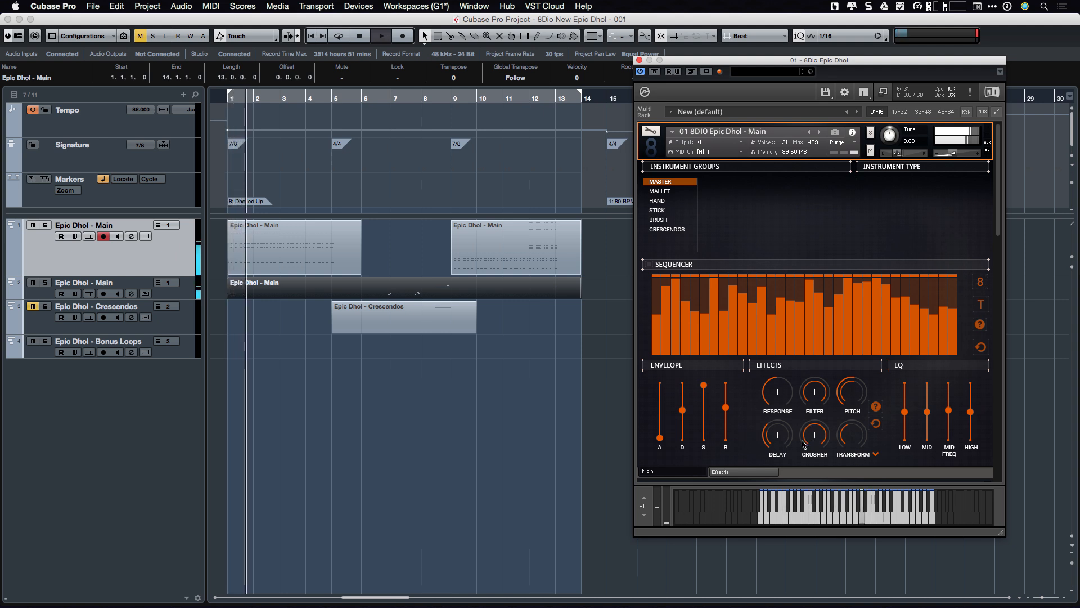
{"action": "left_click_drag", "start_coordinate": [814, 434], "coordinate": [824, 332]}
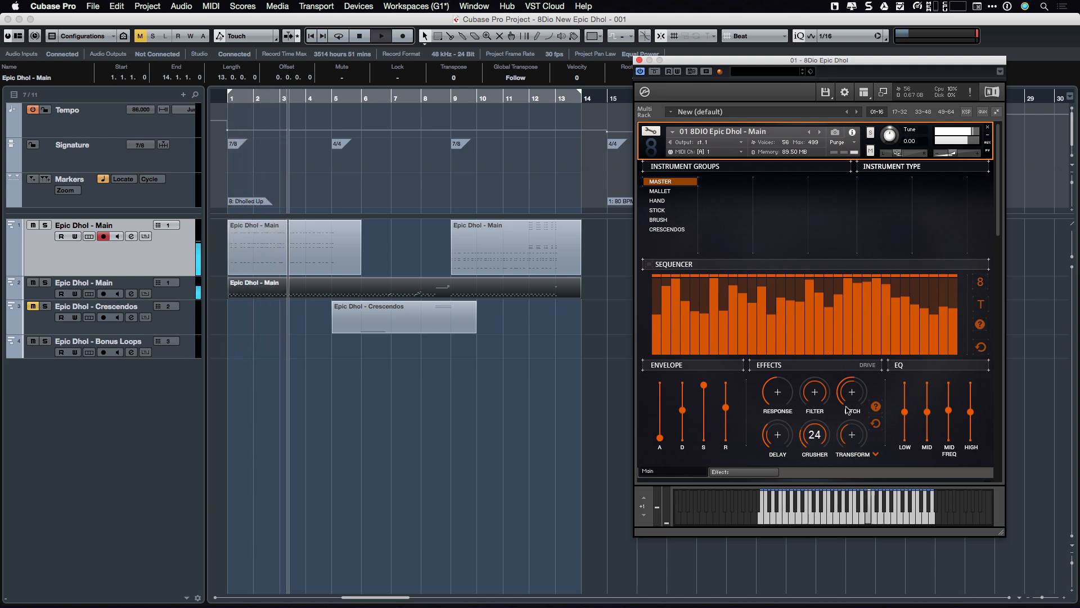
{"action": "left_click_drag", "start_coordinate": [847, 432], "coordinate": [869, 314]}
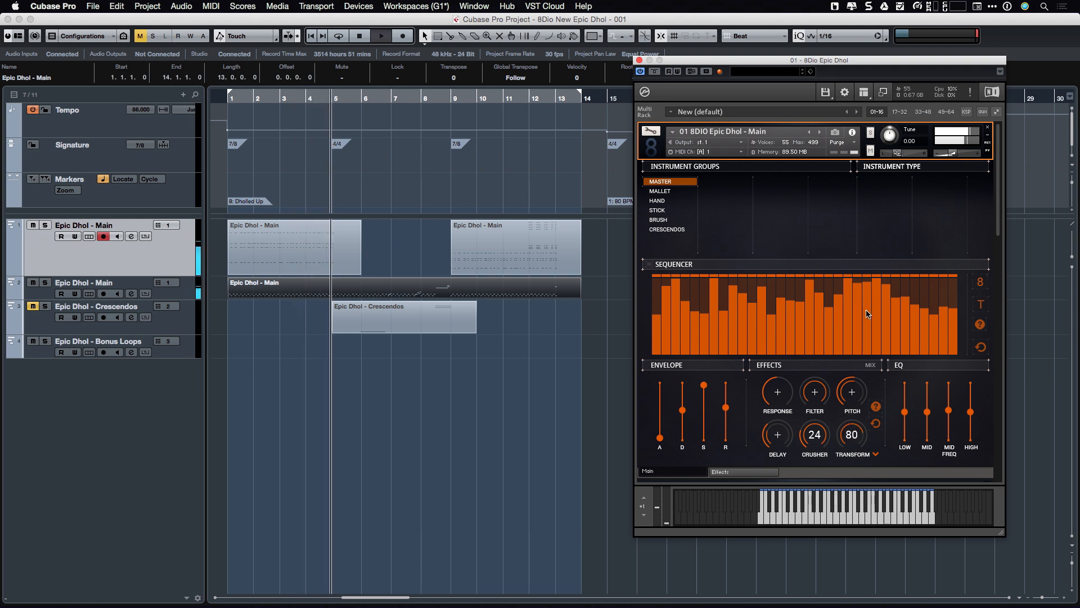
Raise the Delay macro to 54, then reset all effect macro knobs.
{"action": "left_click_drag", "start_coordinate": [773, 435], "coordinate": [787, 348]}
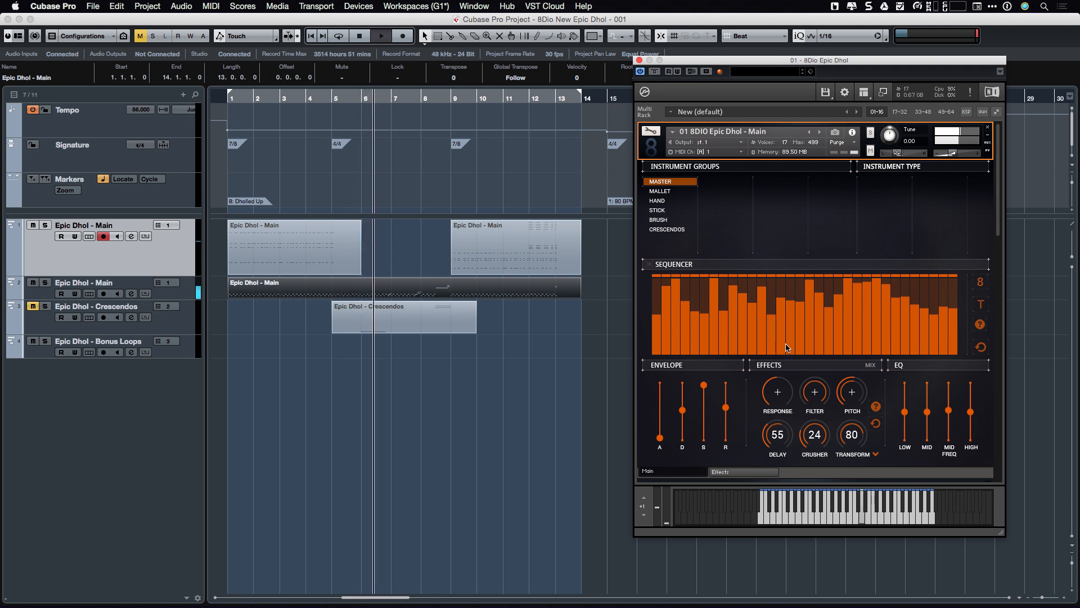
{"action": "left_click_drag", "start_coordinate": [768, 425], "coordinate": [870, 331]}
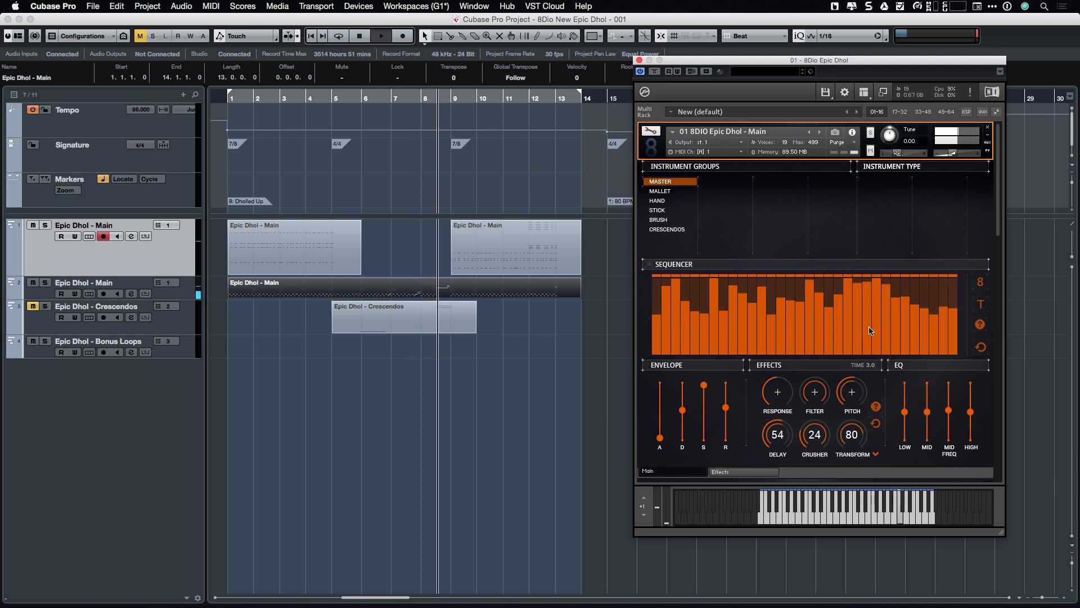
{"action": "left_click", "coordinate": [875, 423]}
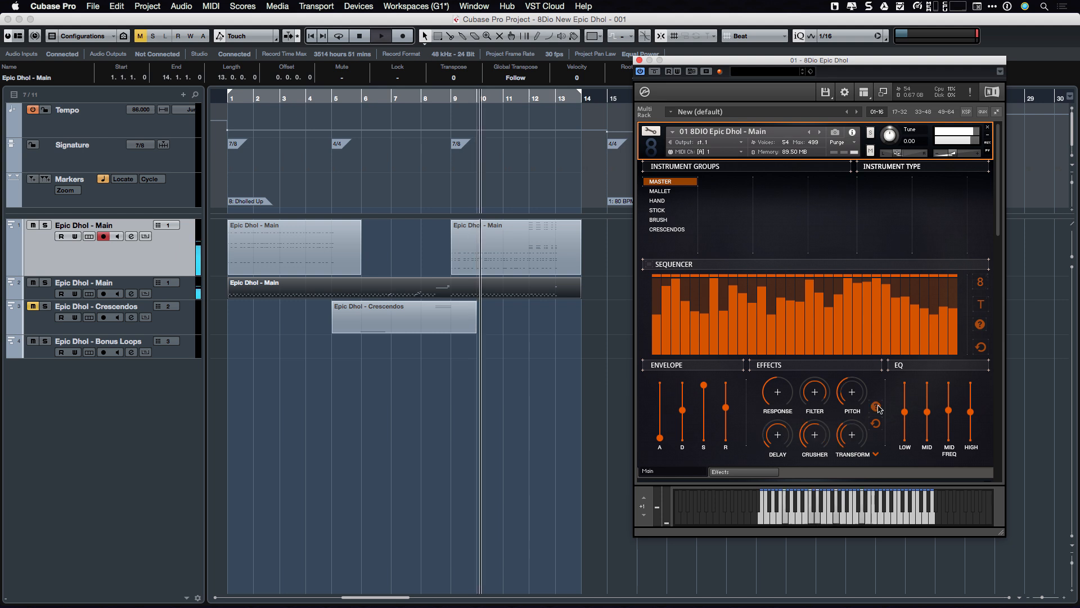